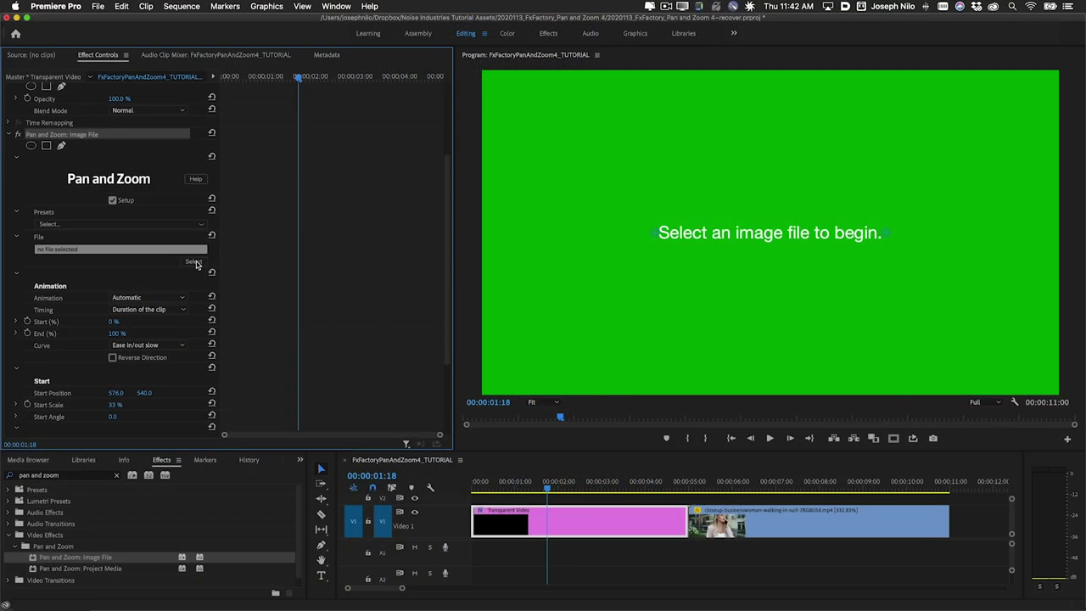
- Load the photo of the redhead woman holding a camera as the Pan and Zoom image file
{"action": "left_click", "coordinate": [194, 263]}
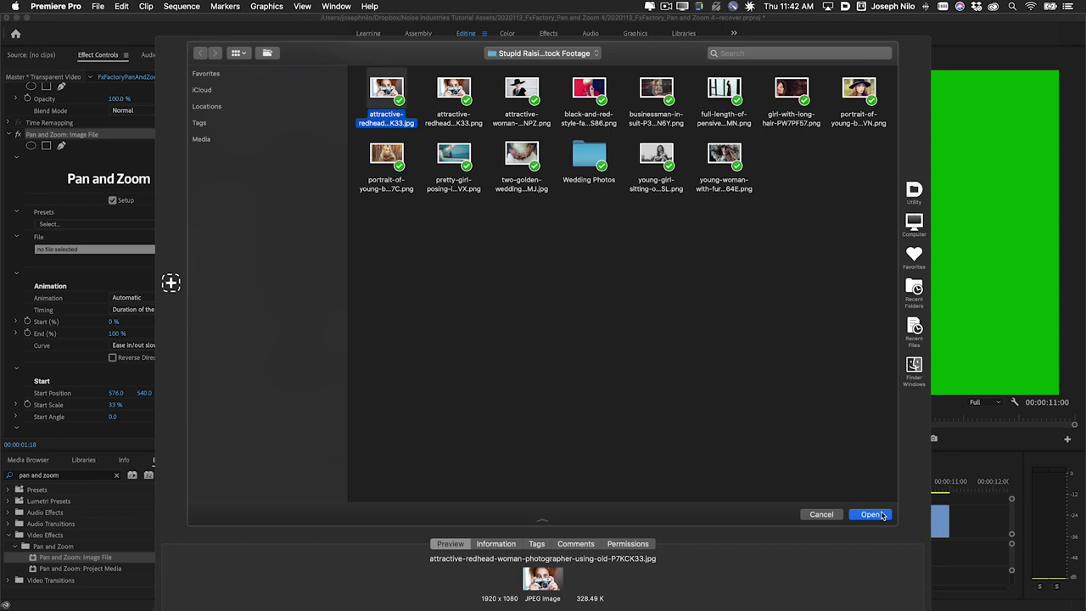
{"action": "left_click", "coordinate": [881, 514]}
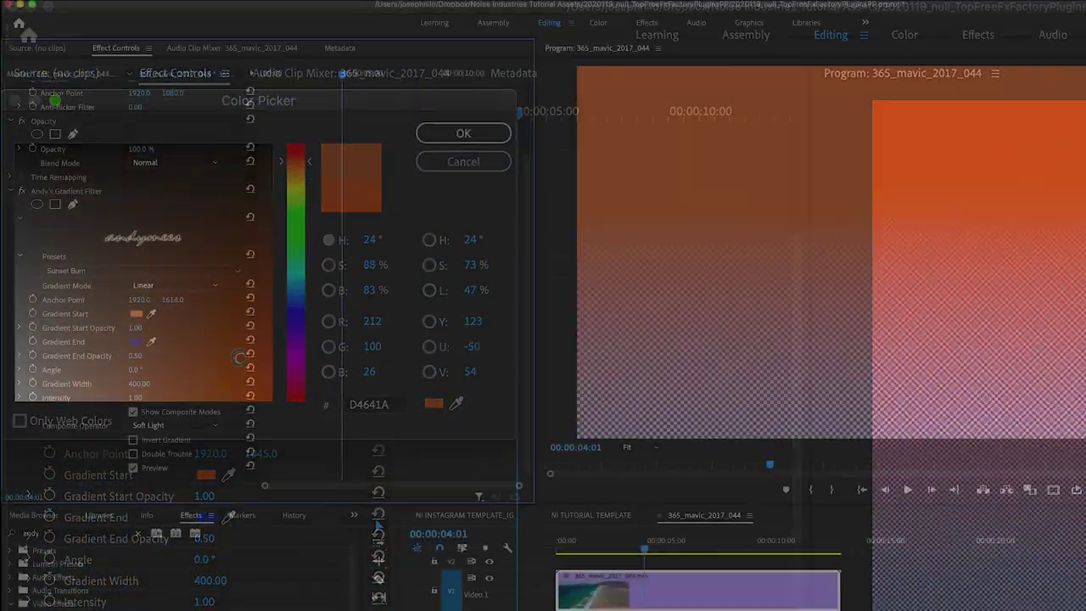
- Nudge the gradient's anchor point and set its Composite Operator to Hue
{"action": "left_click_drag", "start_coordinate": [183, 294], "coordinate": [173, 293]}
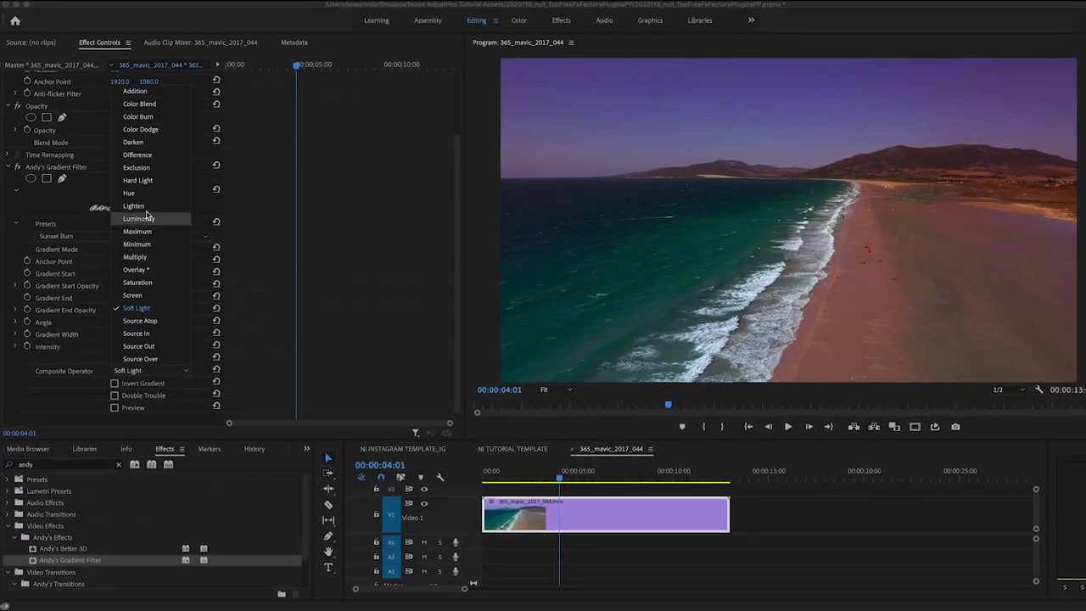
{"action": "left_click", "coordinate": [146, 194]}
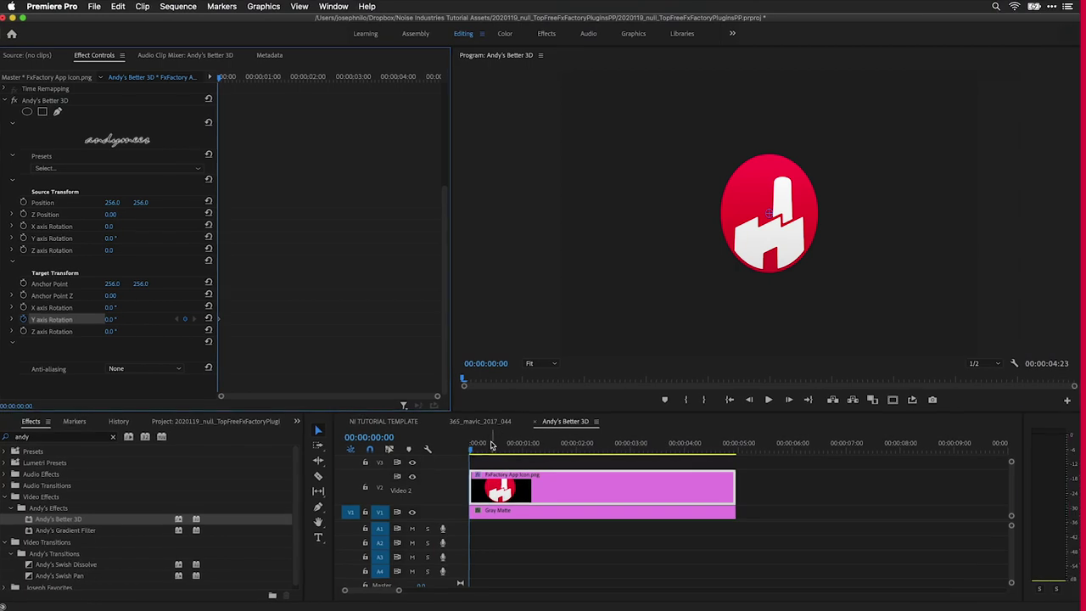
- At a later time in the logo clip, set Target Y axis Rotation to 125
{"action": "left_click_drag", "start_coordinate": [490, 445], "coordinate": [504, 449]}
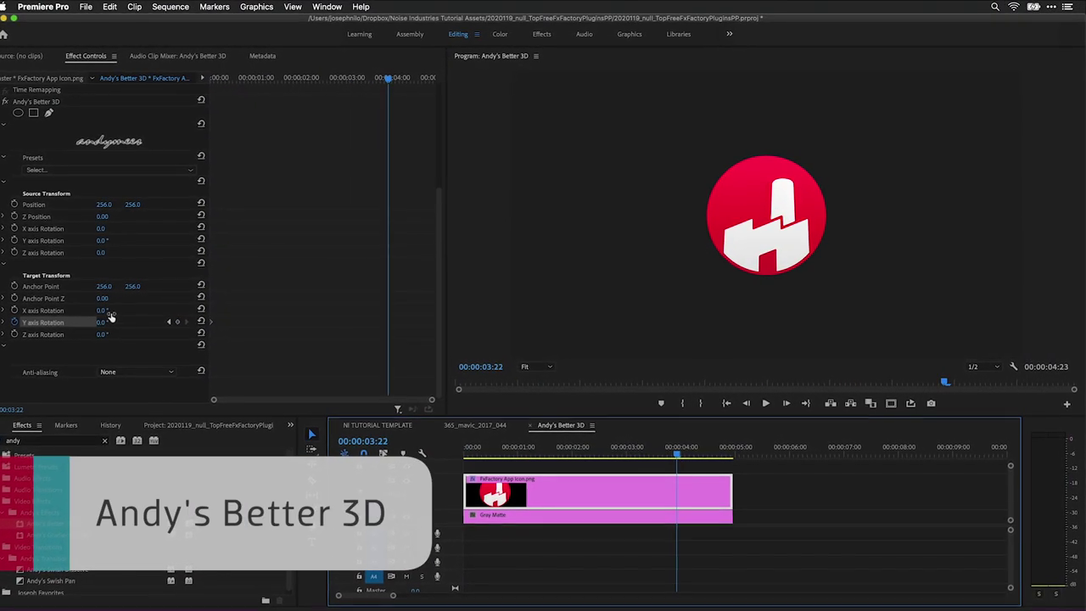
{"action": "type", "text": "125"}
{"action": "key", "text": "Return"}
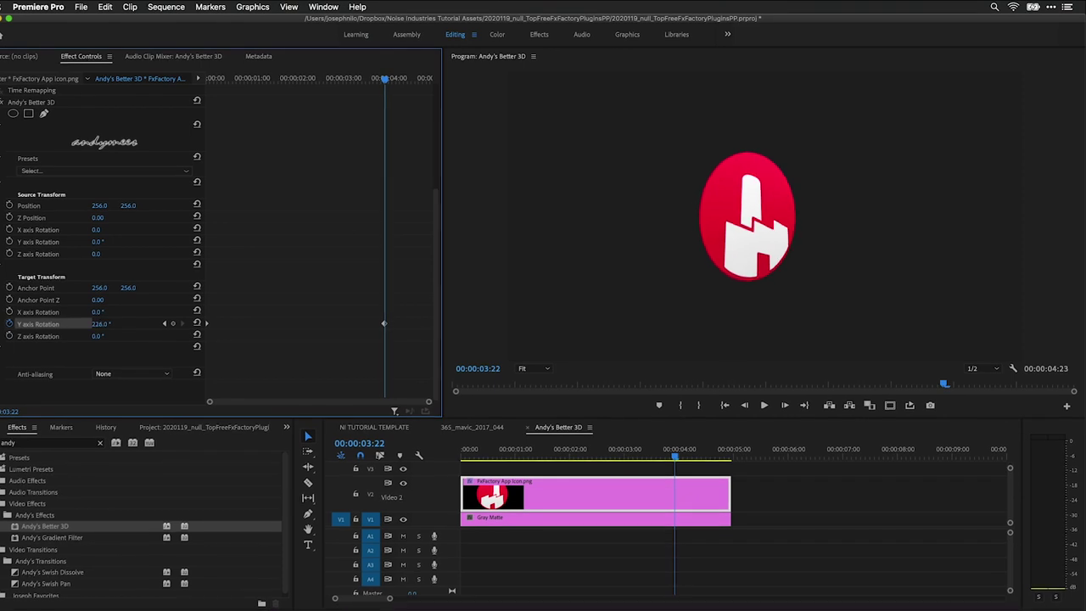